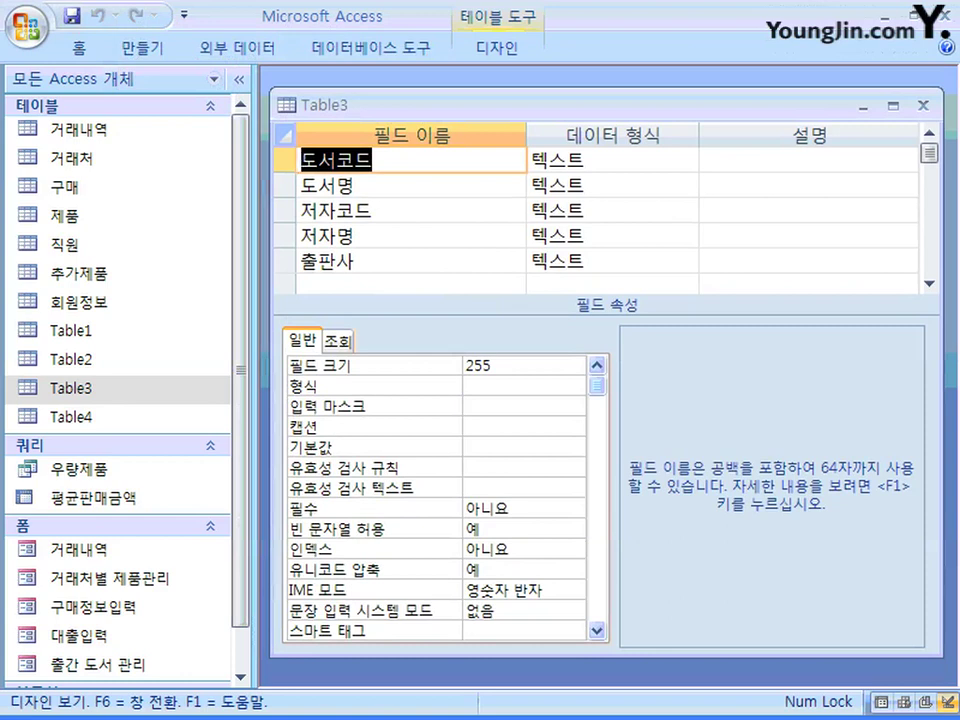
# Close Table3's design view and open the table in datasheet view
pyautogui.click(923, 105)
pyautogui.press('Return')
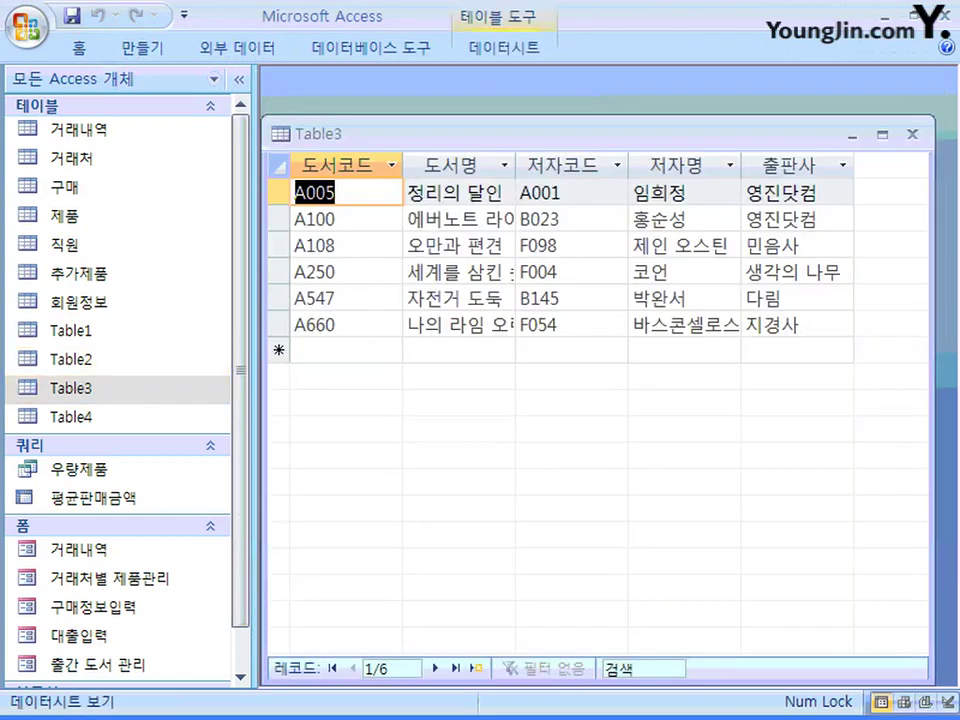
pyautogui.moveTo(600, 134); pyautogui.dragTo(616, 110)
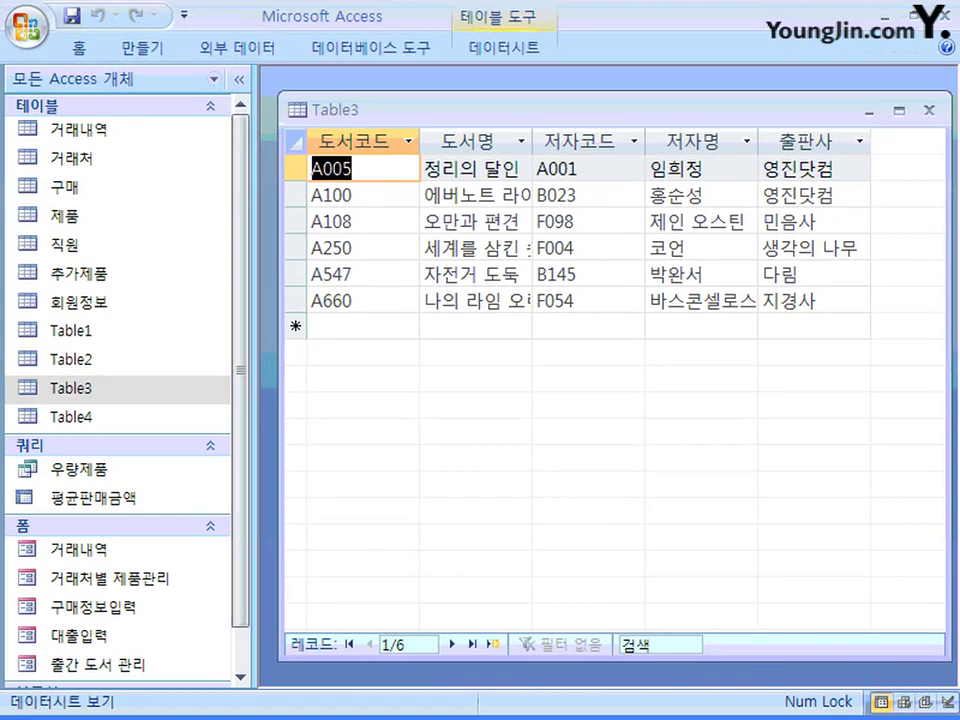
# Select the A005, A100, A108 and A250 records one at a time and place the cursor in the blank new-record row
pyautogui.click(295, 168)
pyautogui.click(295, 195)
pyautogui.click(295, 221)
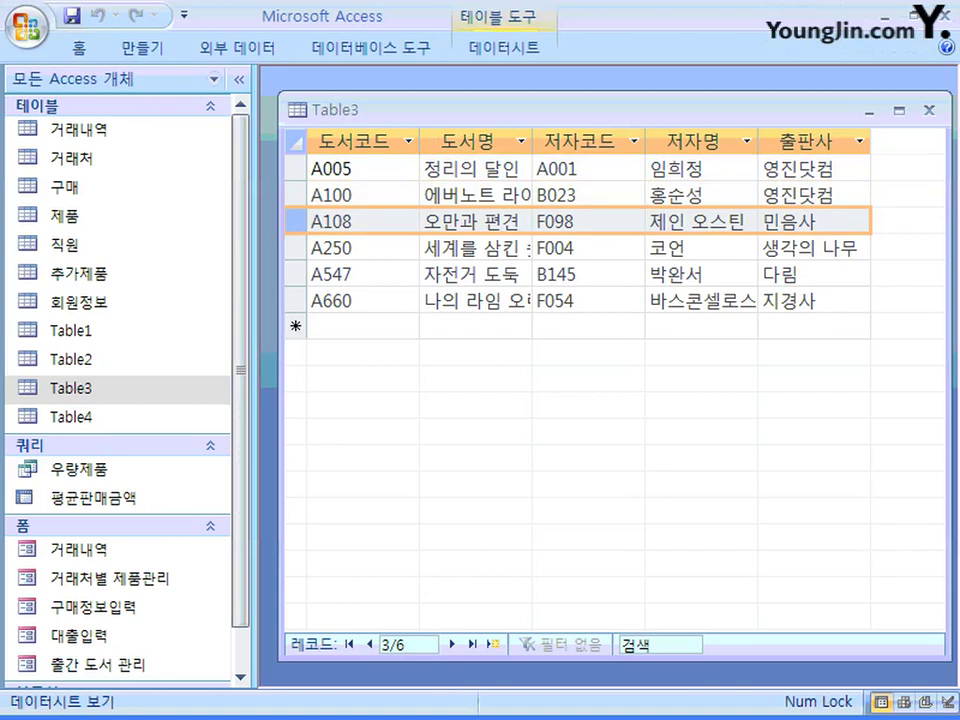
pyautogui.click(362, 326)
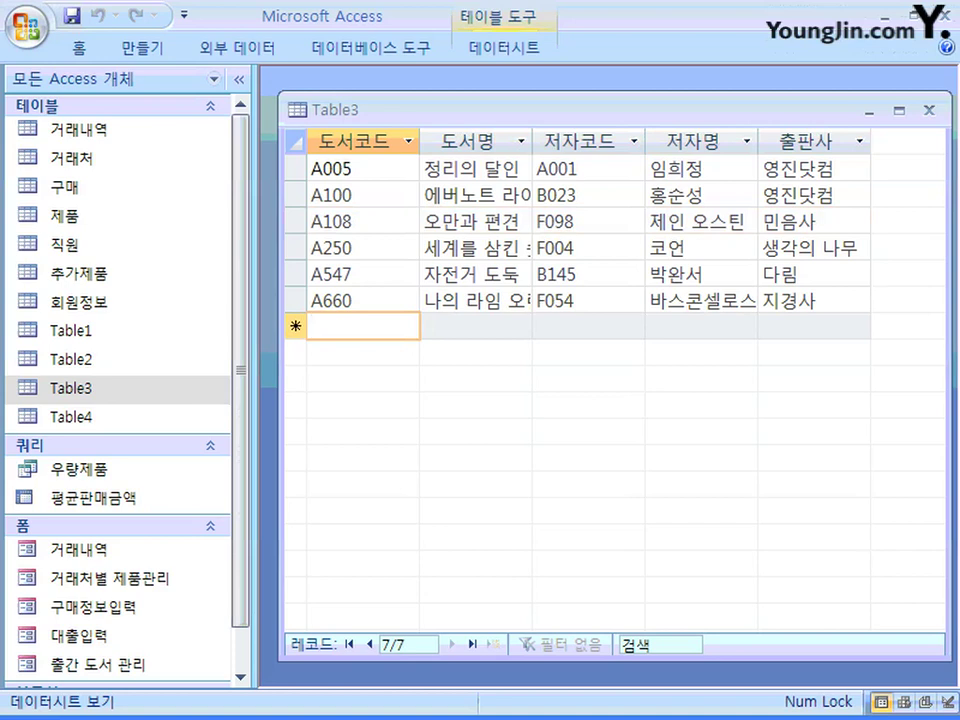
pyautogui.click(295, 248)
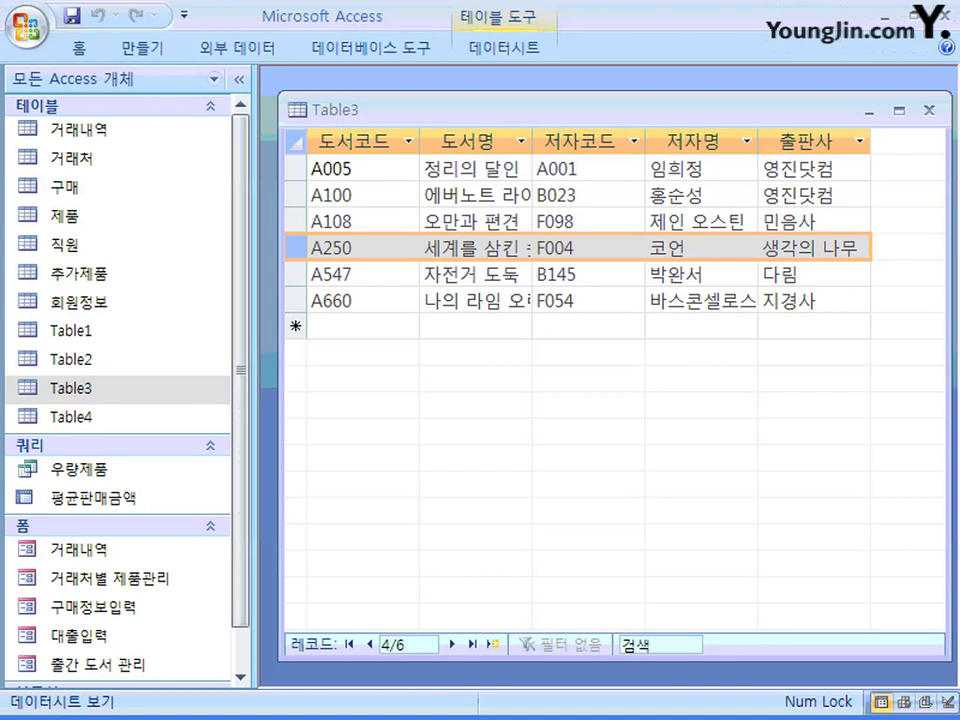
pyautogui.click(362, 326)
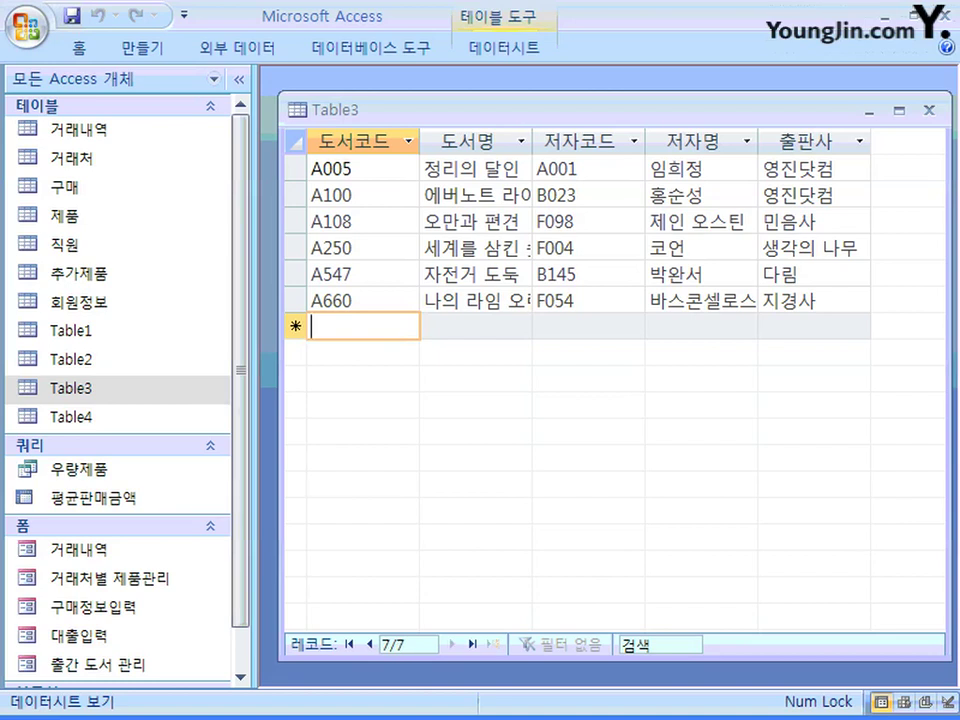
# Select the whole A547 record from its 도서명 field and show the commands available for that record
pyautogui.click(475, 273)
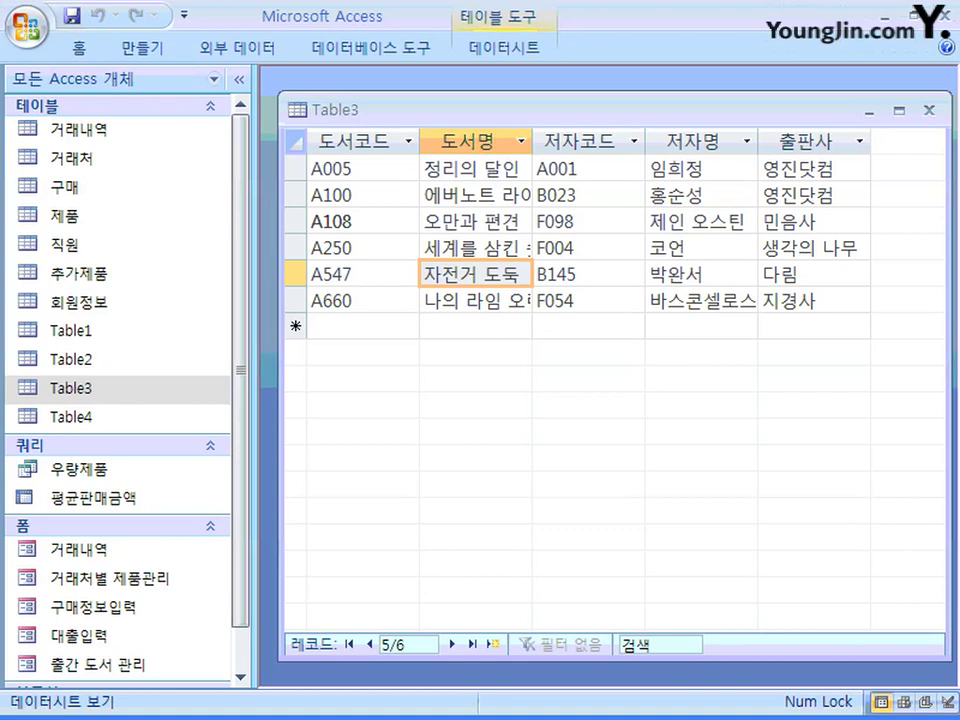
pyautogui.hotkey('shift', 'space')
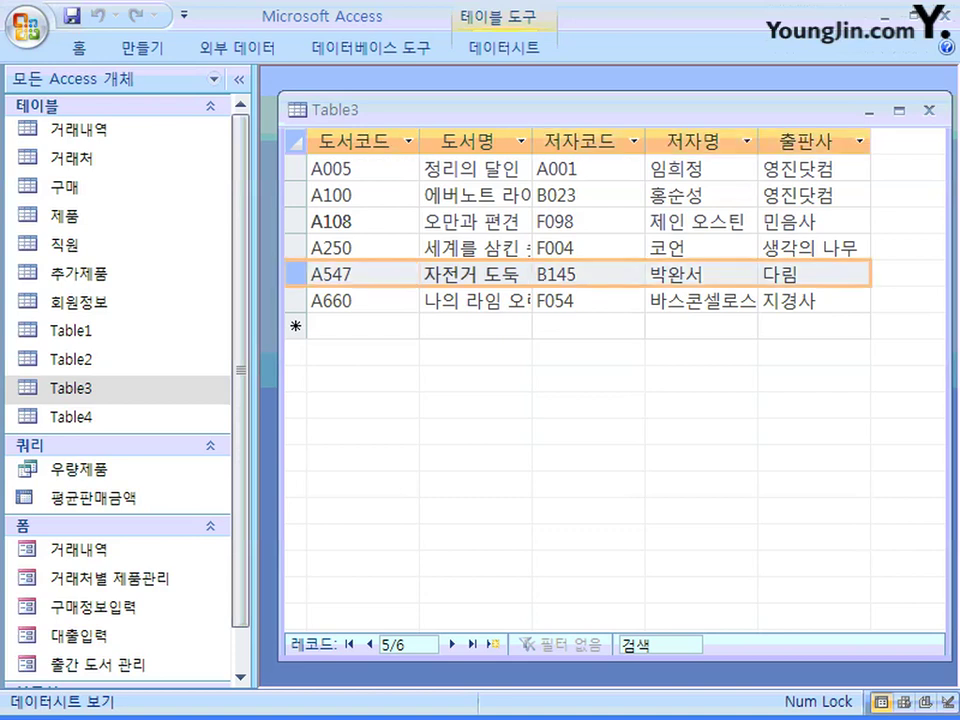
pyautogui.rightClick(296, 275)
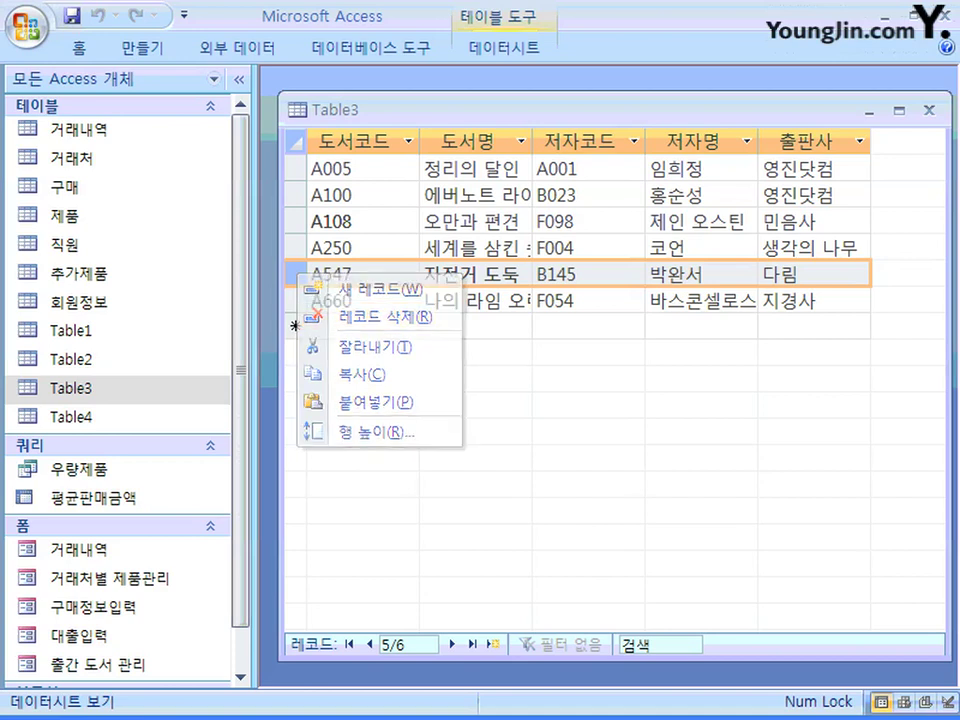
pyautogui.click(295, 221)
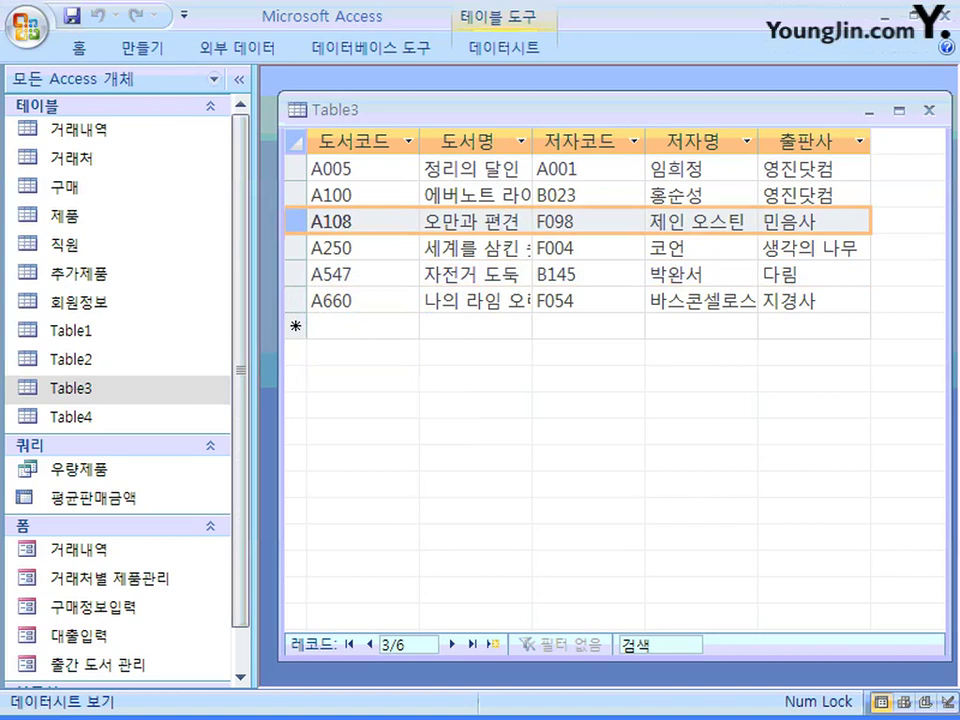
pyautogui.rightClick(294, 274)
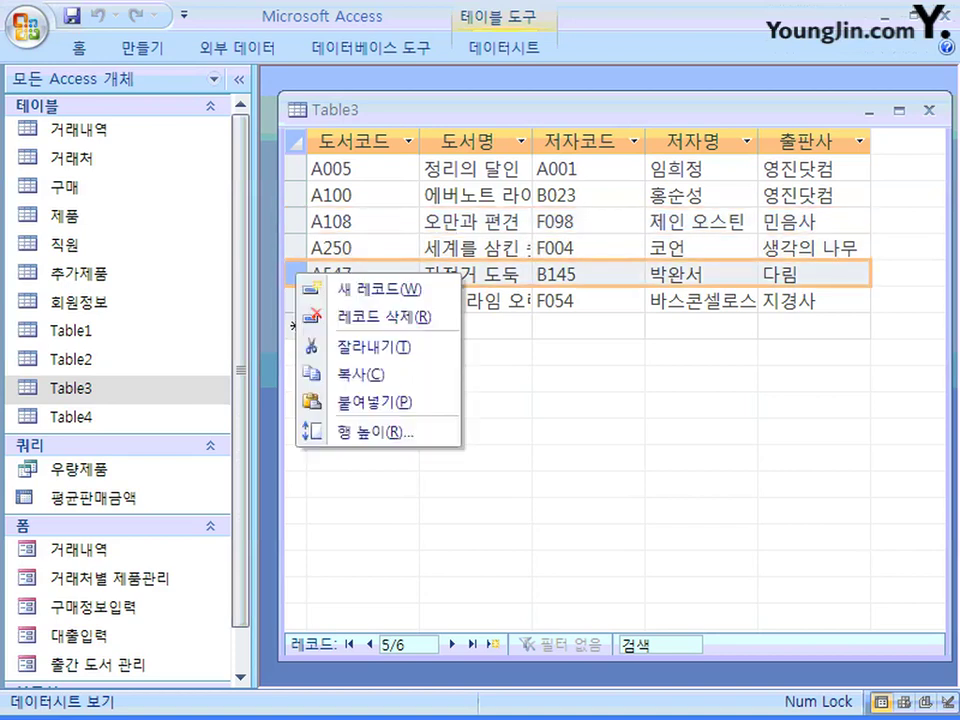
# Select the records A108 through A547 together and show the commands available for the selection
pyautogui.moveTo(295, 221); pyautogui.dragTo(295, 272)
pyautogui.rightClick(297, 269)
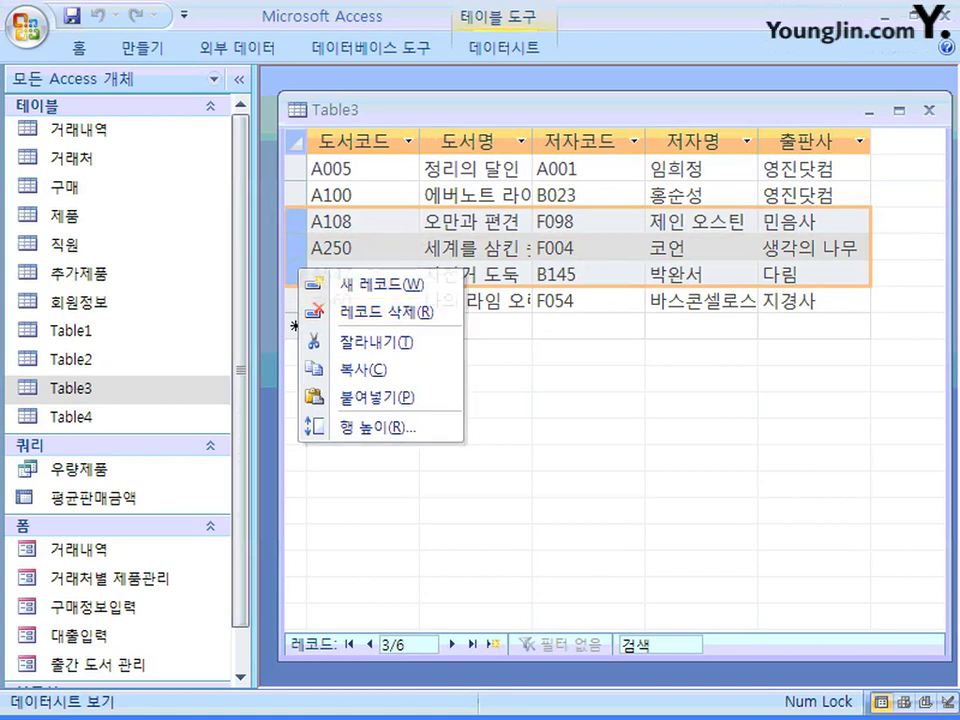
pyautogui.press('Escape')
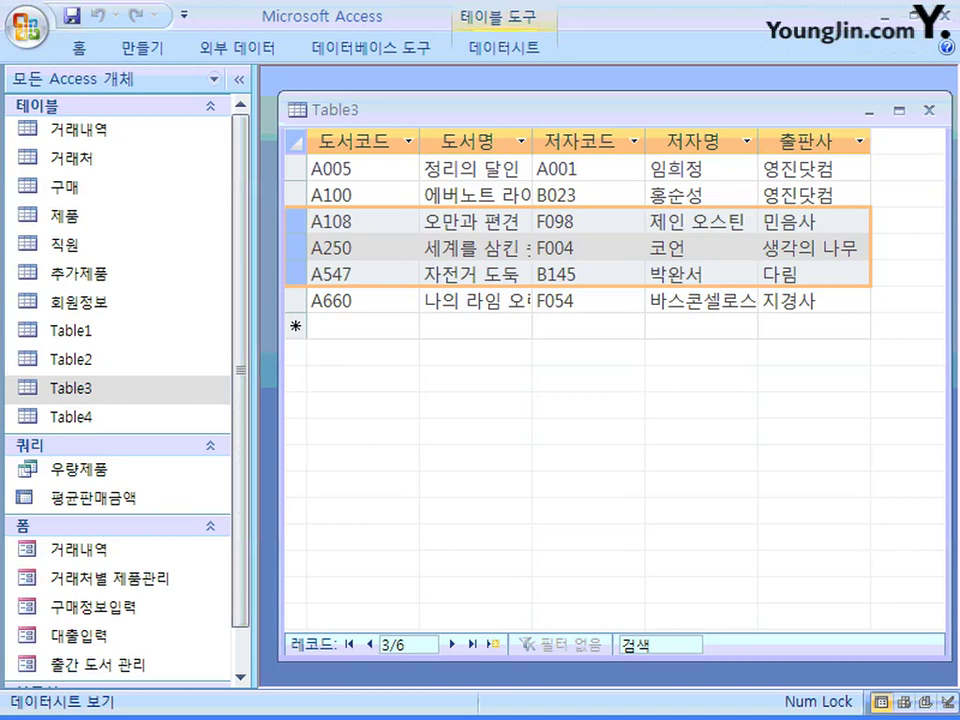
# Compare the 찾기 and 바꾸기 options of the Find and Replace dialog and close it
pyautogui.hotkey('ctrl', 'f')
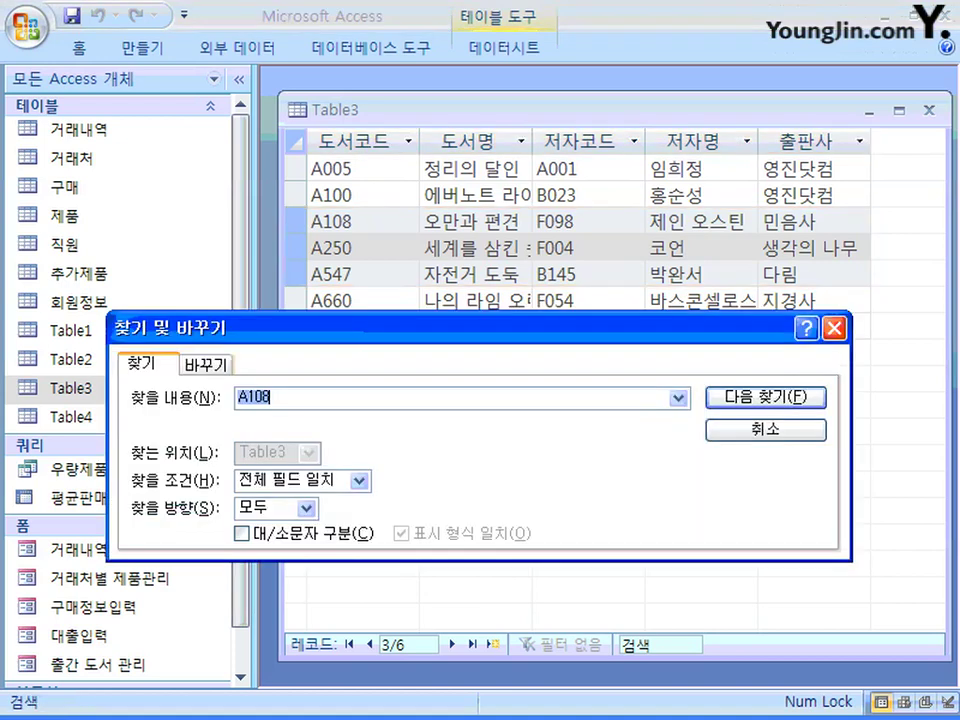
pyautogui.hotkey('ctrl', 'h')
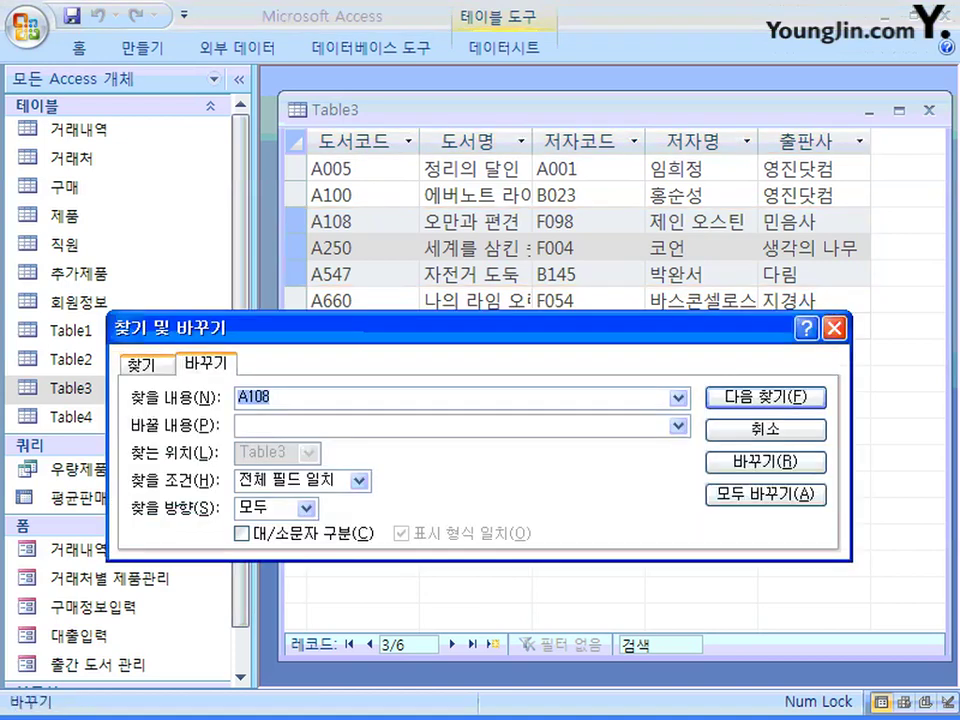
pyautogui.hotkey('ctrl', 'f')
pyautogui.hotkey('ctrl', 'h')
pyautogui.hotkey('ctrl', 'f')
pyautogui.hotkey('ctrl', 'h')
pyautogui.moveTo(480, 327); pyautogui.dragTo(511, 304)
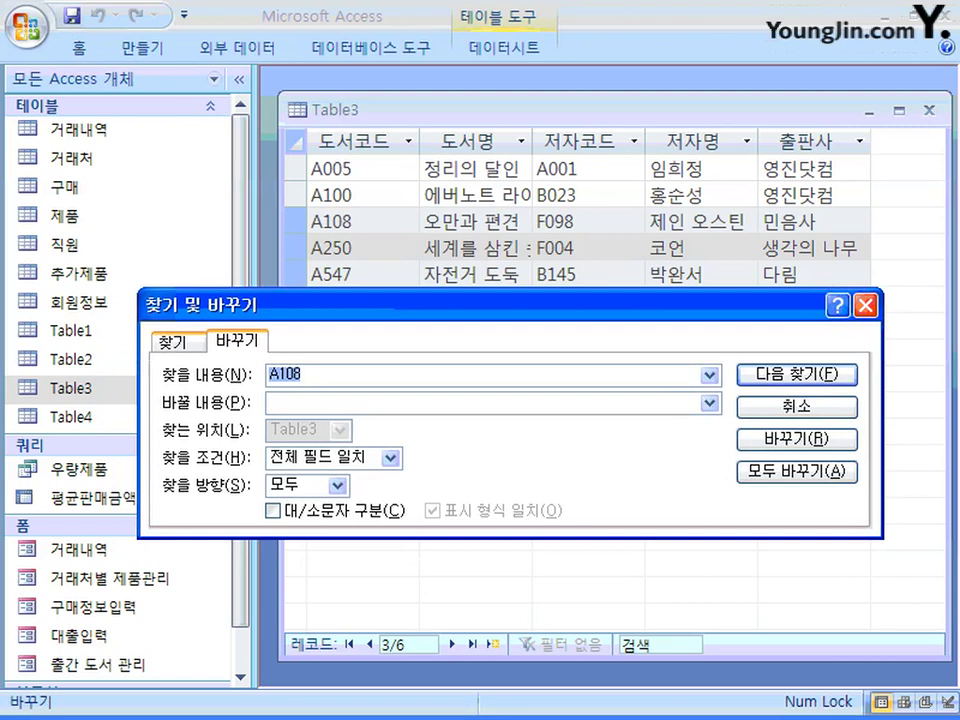
pyautogui.hotkey('ctrl', 'f')
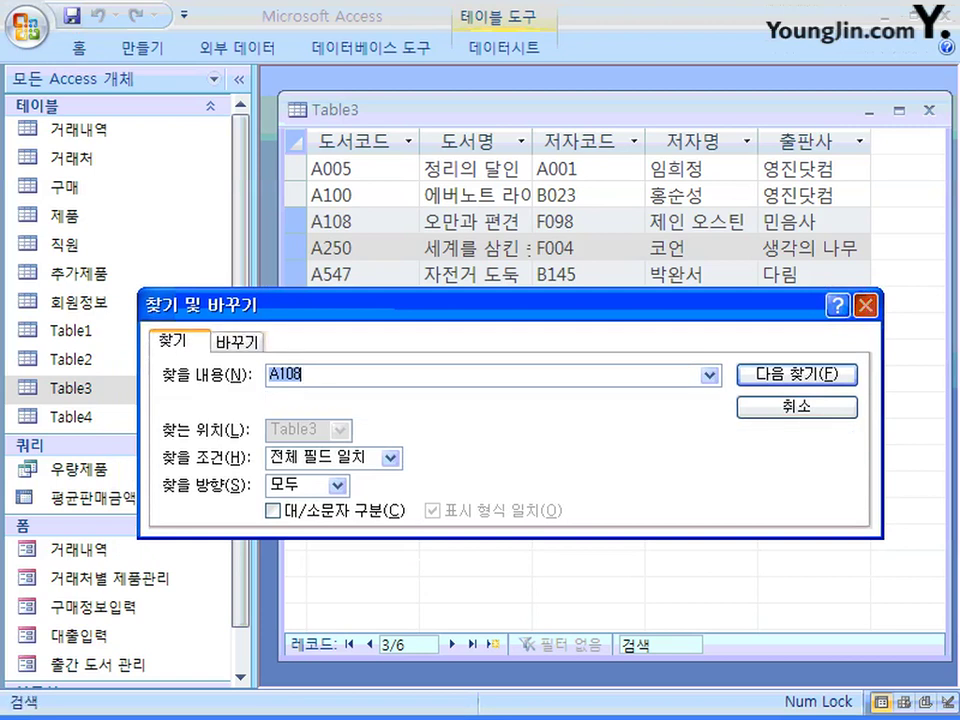
pyautogui.press('Escape')
# Select the A250 record, open the Find command to review its search and replace options, and close the dialog
pyautogui.click(295, 248)
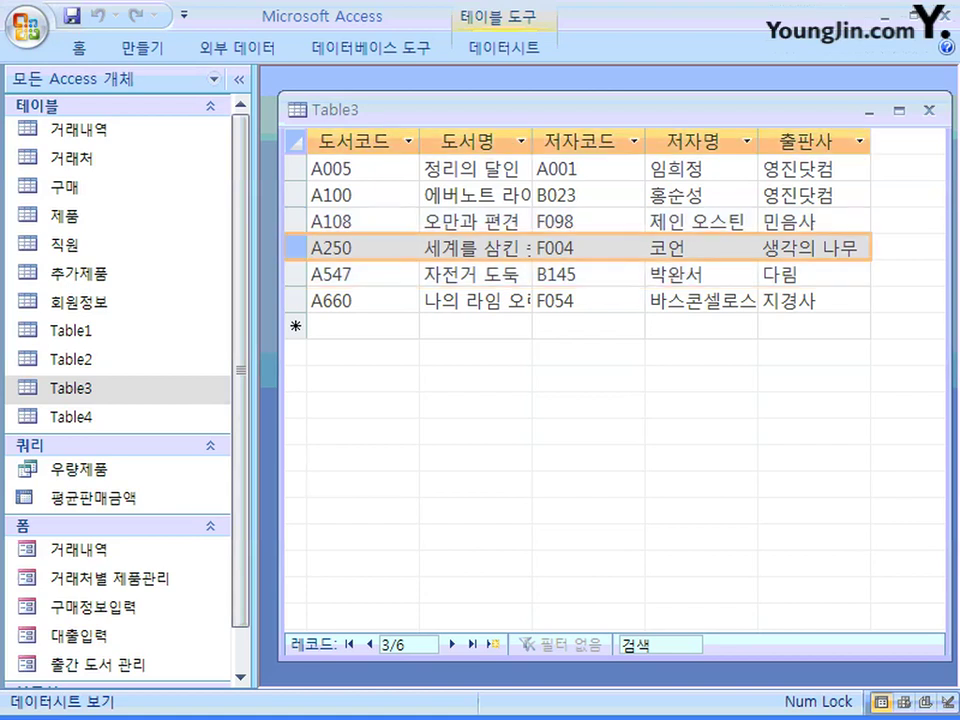
pyautogui.click(79, 47)
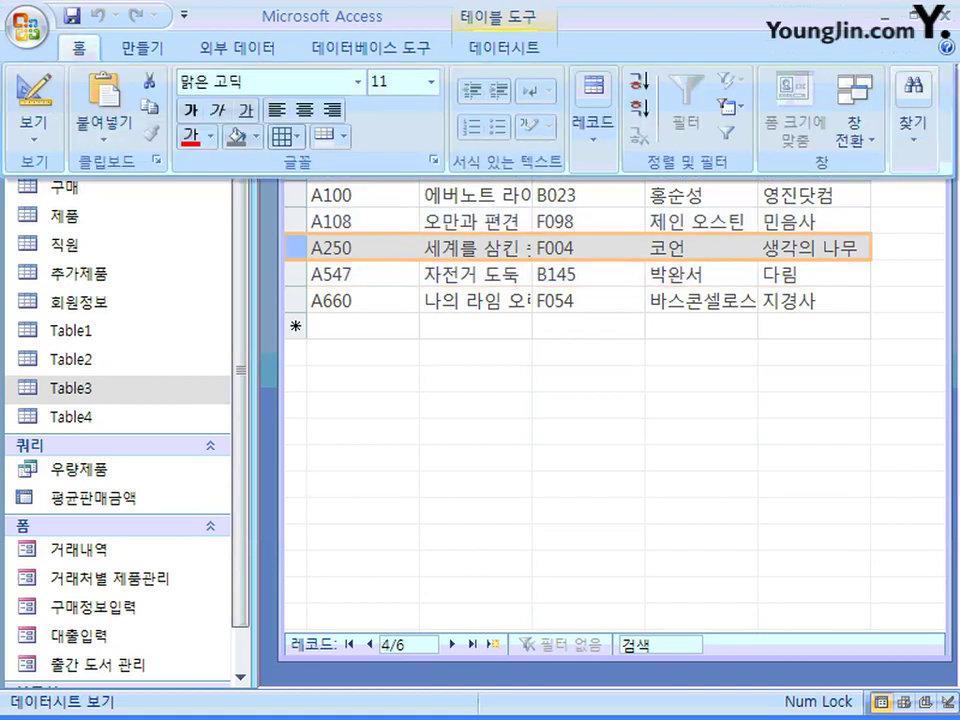
pyautogui.click(912, 112)
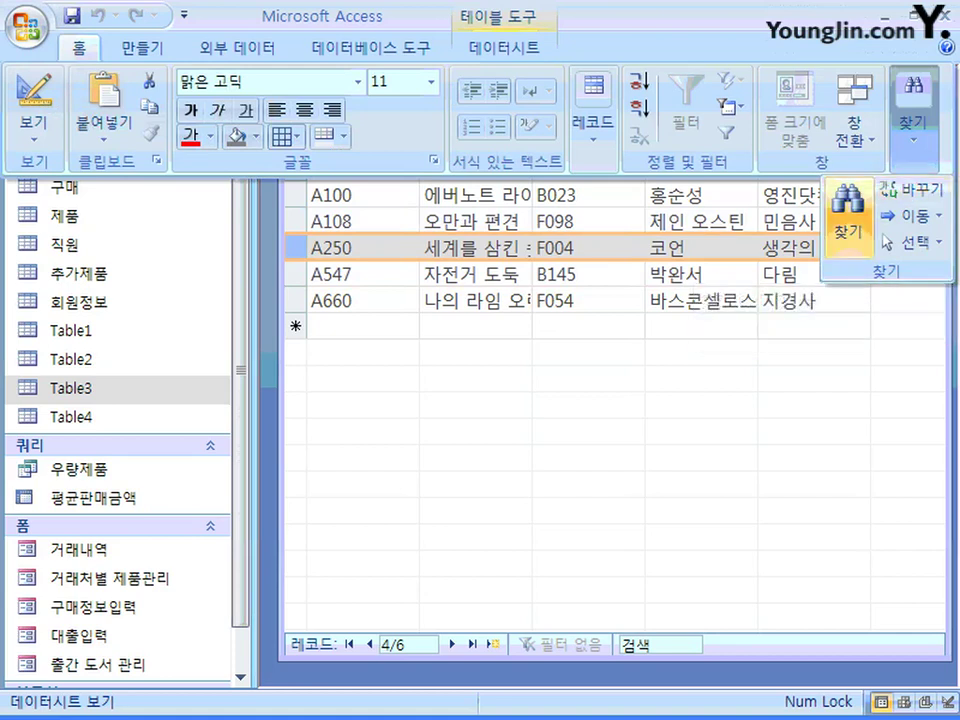
pyautogui.click(848, 220)
pyautogui.hotkey('ctrl', 'h')
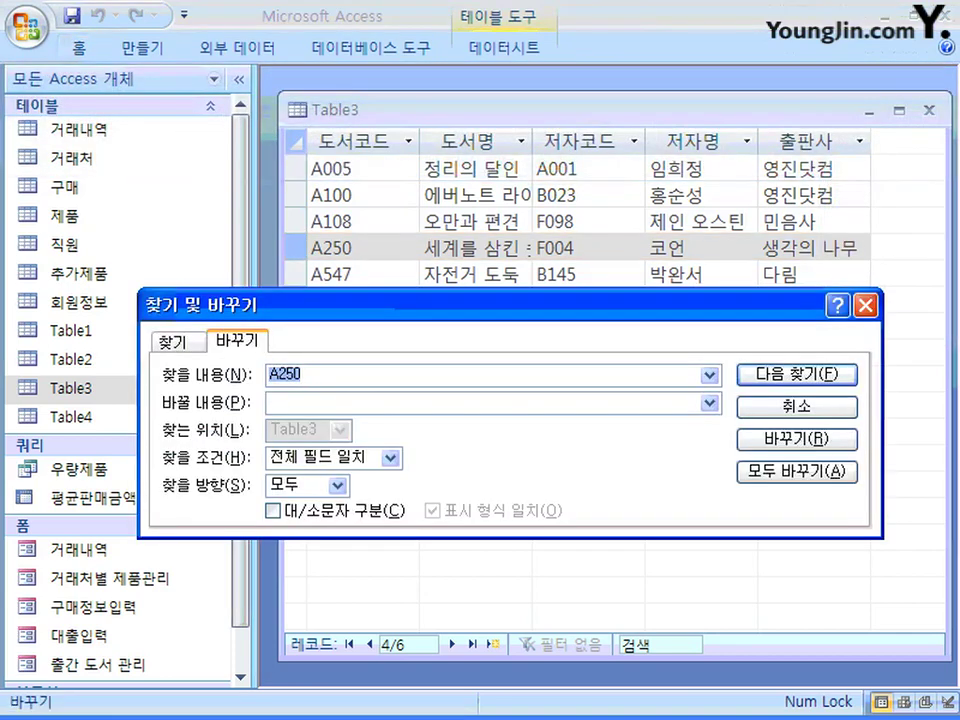
pyautogui.press('Escape')
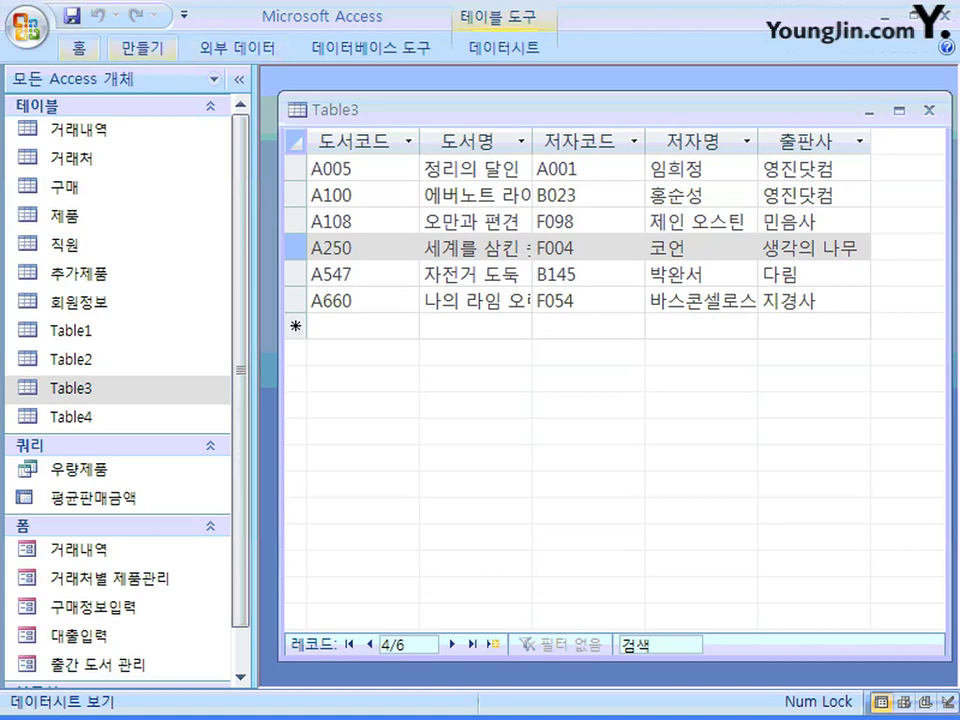
# Open the Replace command for the A250 record, dismiss its dialog without replacing anything, and close Table3
pyautogui.click(78, 47)
pyautogui.click(913, 110)
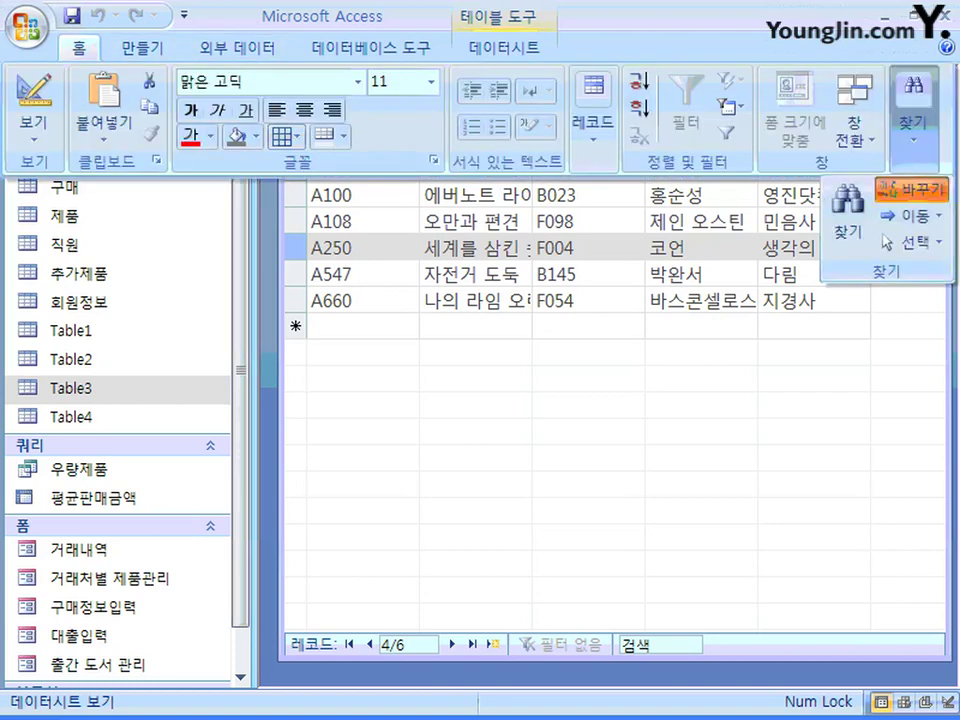
pyautogui.click(910, 188)
pyautogui.press('Escape')
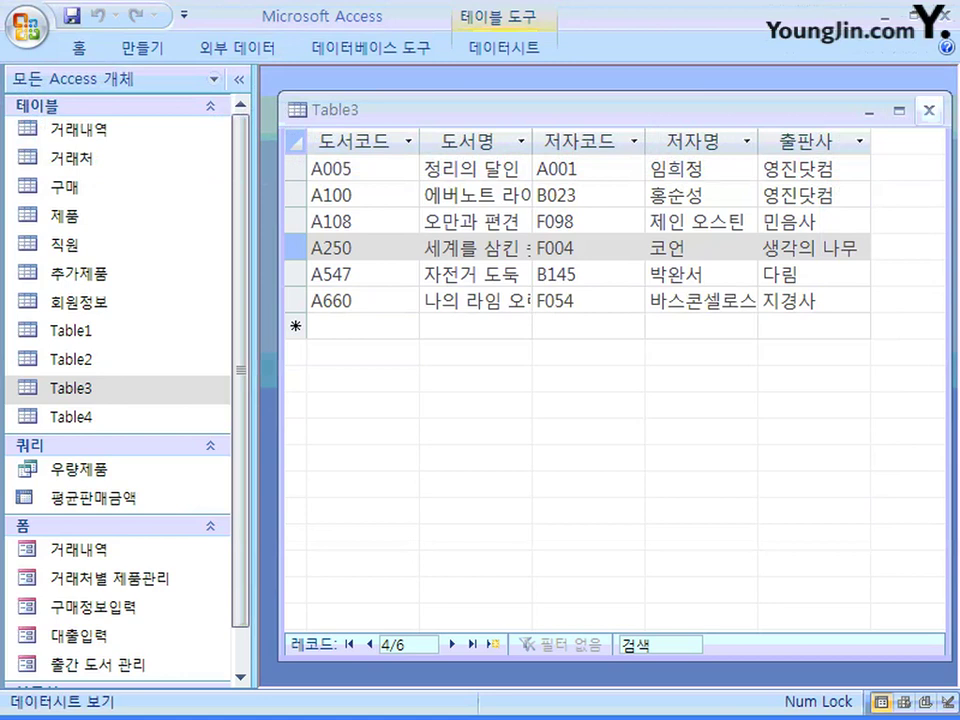
pyautogui.click(928, 110)
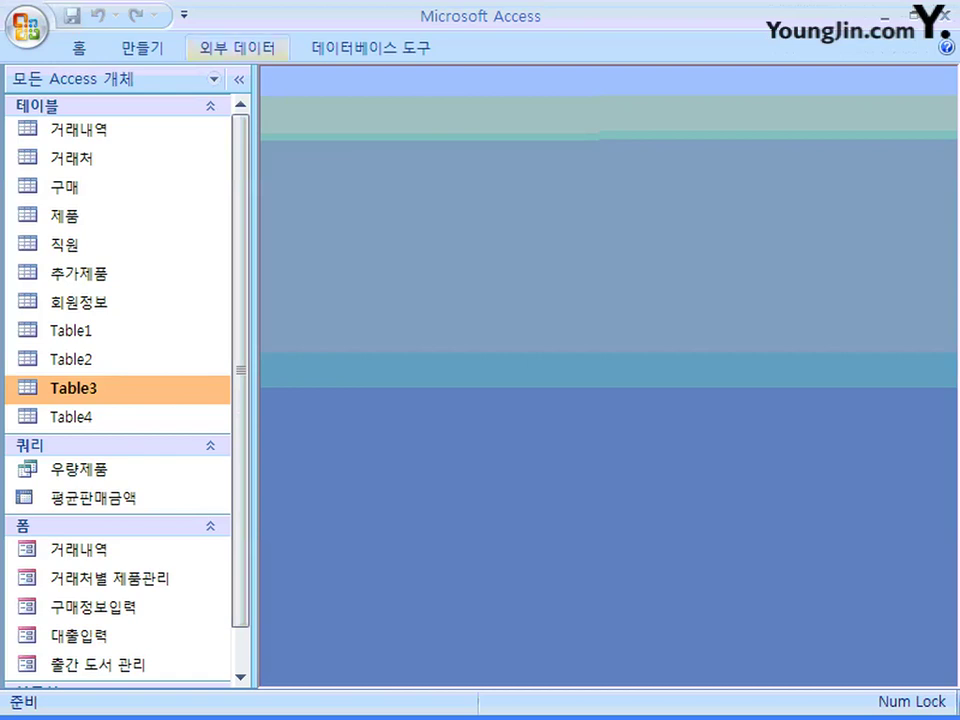
# Examine the additional file formats available for importing external data into the database
pyautogui.click(237, 47)
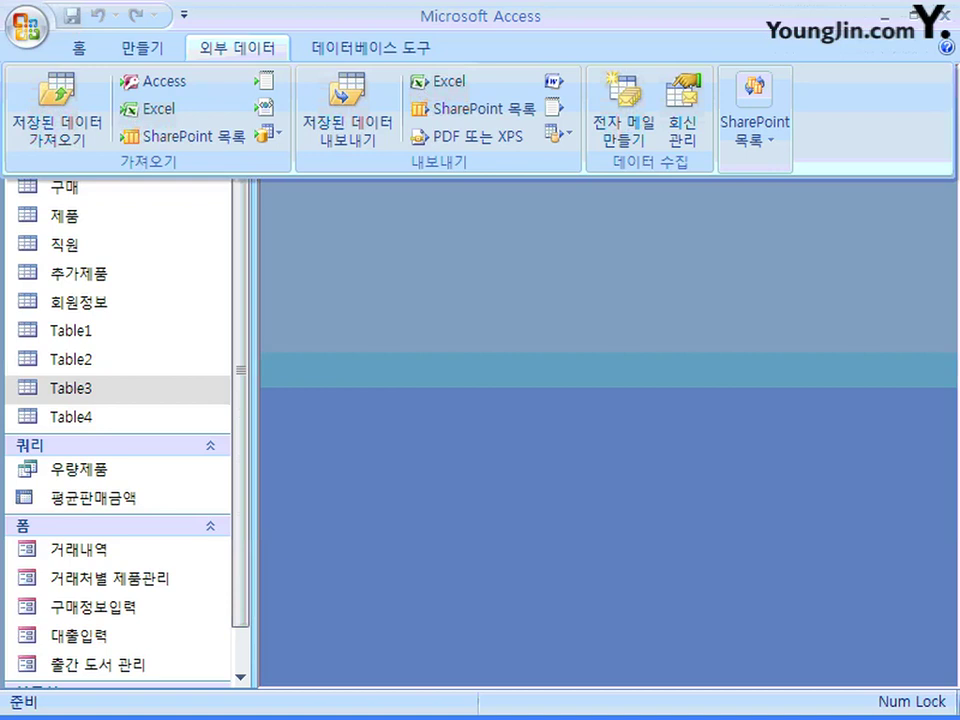
pyautogui.click(267, 133)
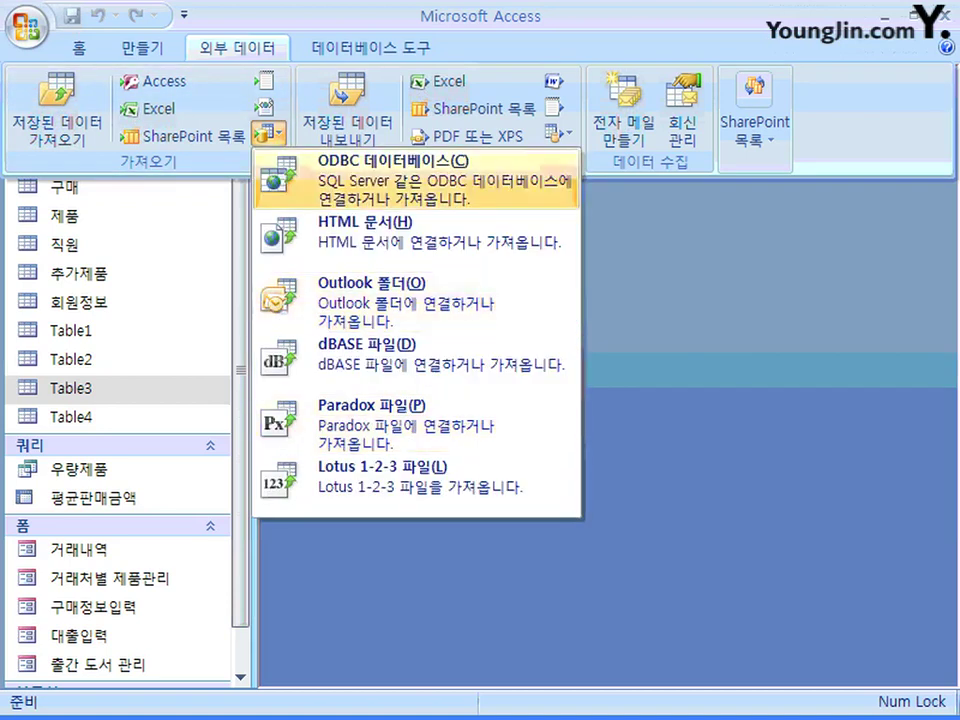
pyautogui.press('Escape')
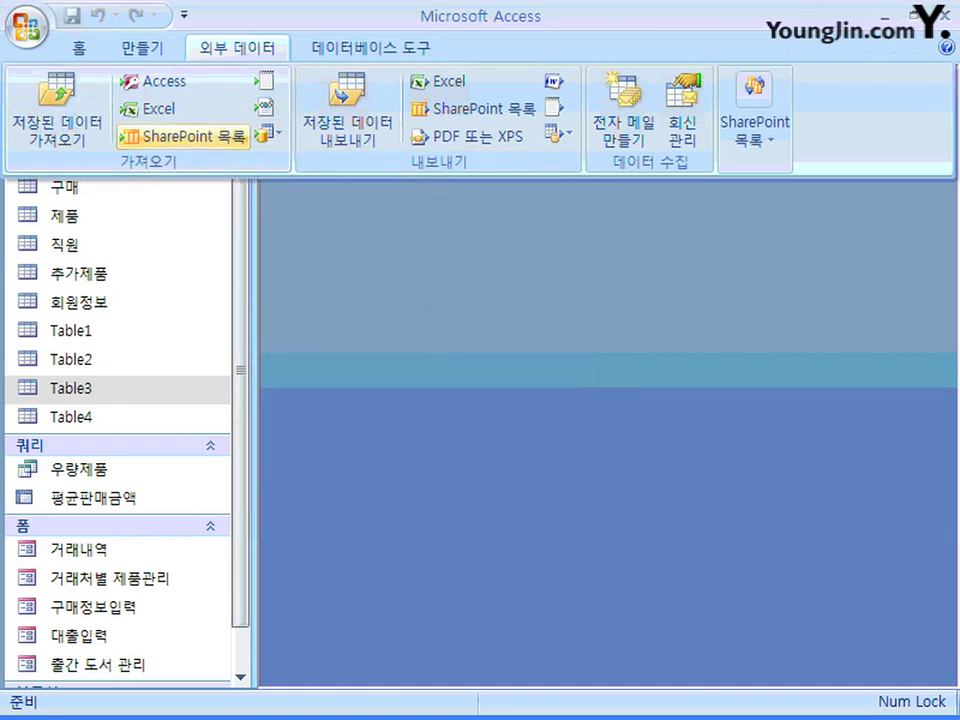
# Review the Excel spreadsheet import options with importing into a new table of the current database selected, and cancel the import
pyautogui.click(150, 108)
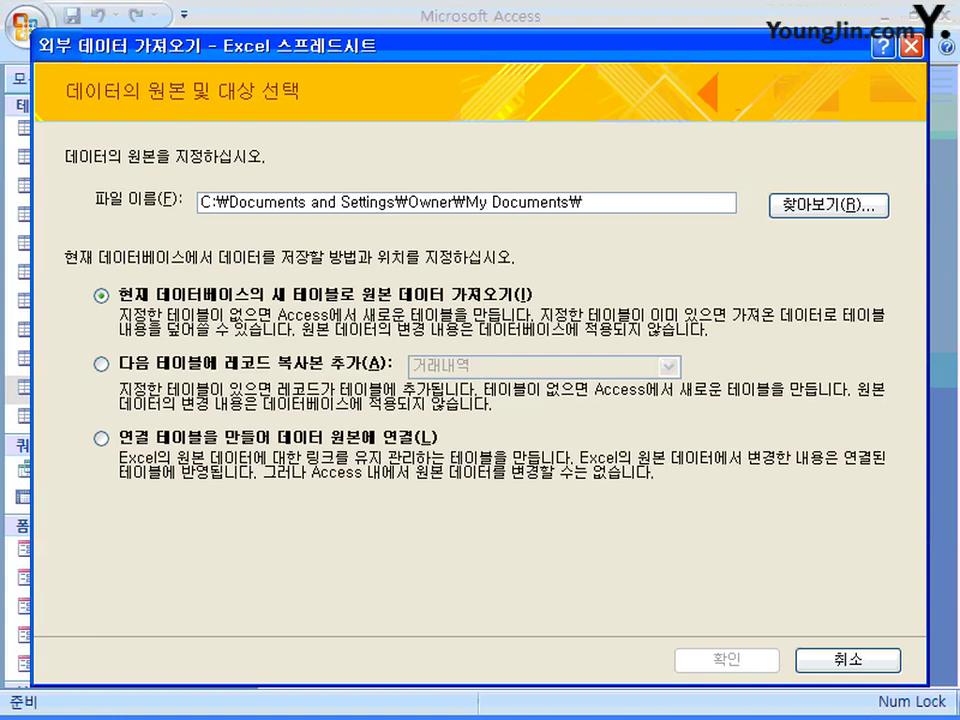
pyautogui.click(101, 295)
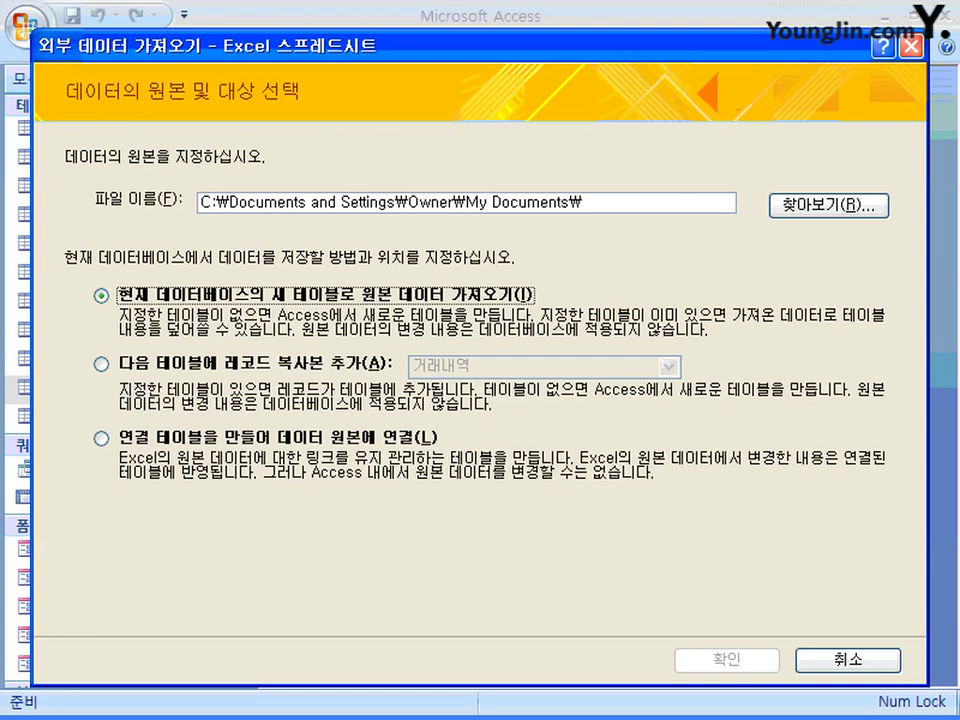
pyautogui.press('Escape')
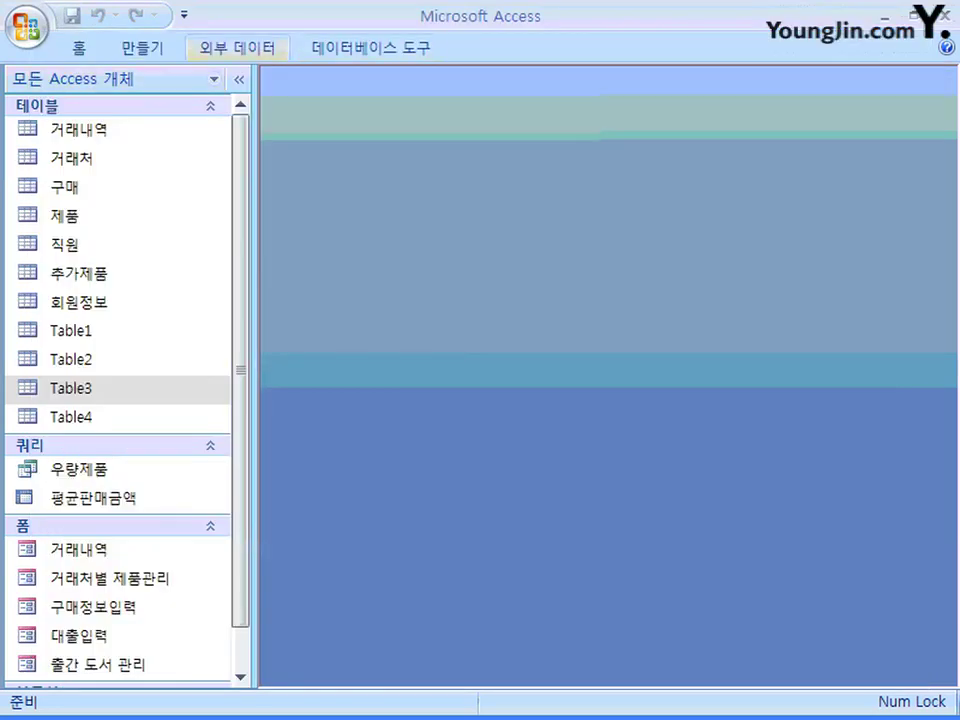
pyautogui.click(237, 47)
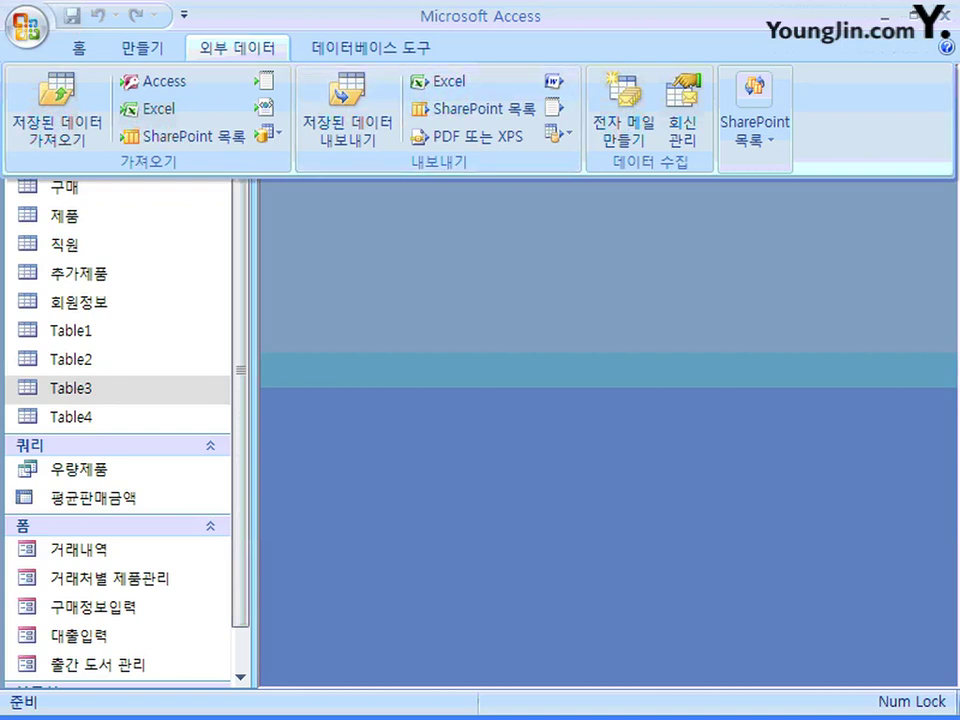
pyautogui.press('Escape')
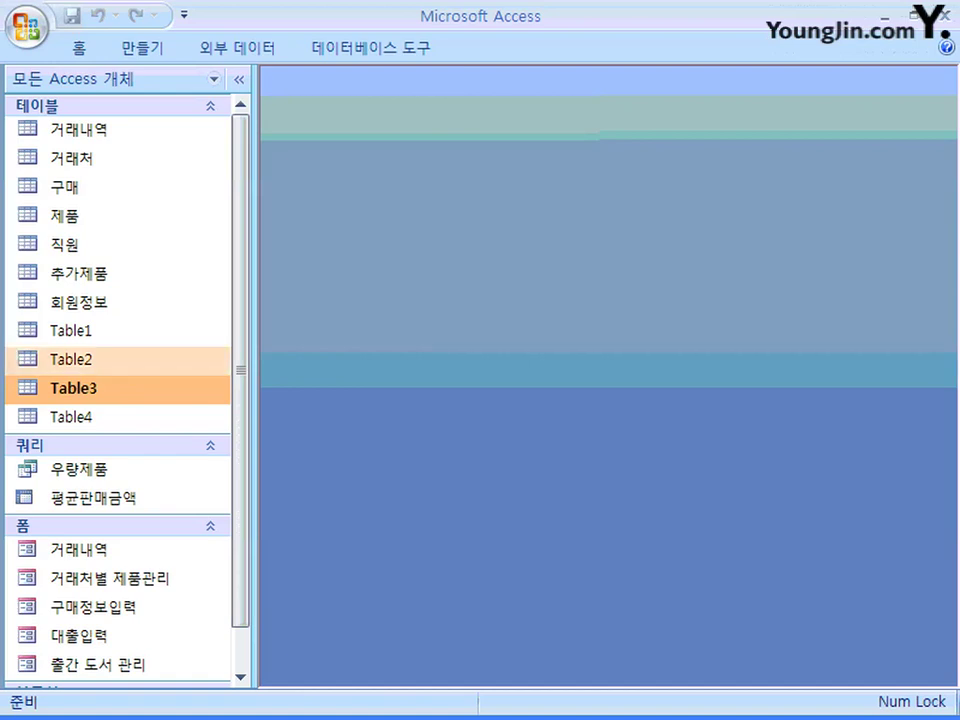
# Show the list of file formats to which Table3 can be exported
pyautogui.rightClick(103, 390)
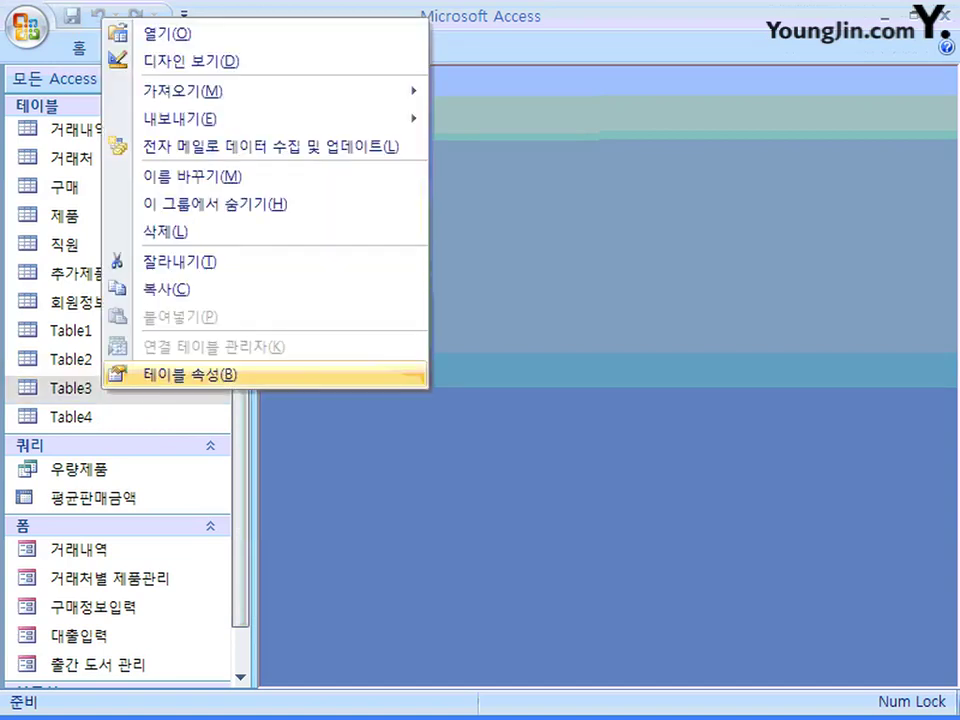
pyautogui.press('Up')
pyautogui.press('Up')
pyautogui.press('Up')
pyautogui.press('Up')
pyautogui.press('Up')
pyautogui.press('Up')
pyautogui.press('Up')
pyautogui.press('Right')
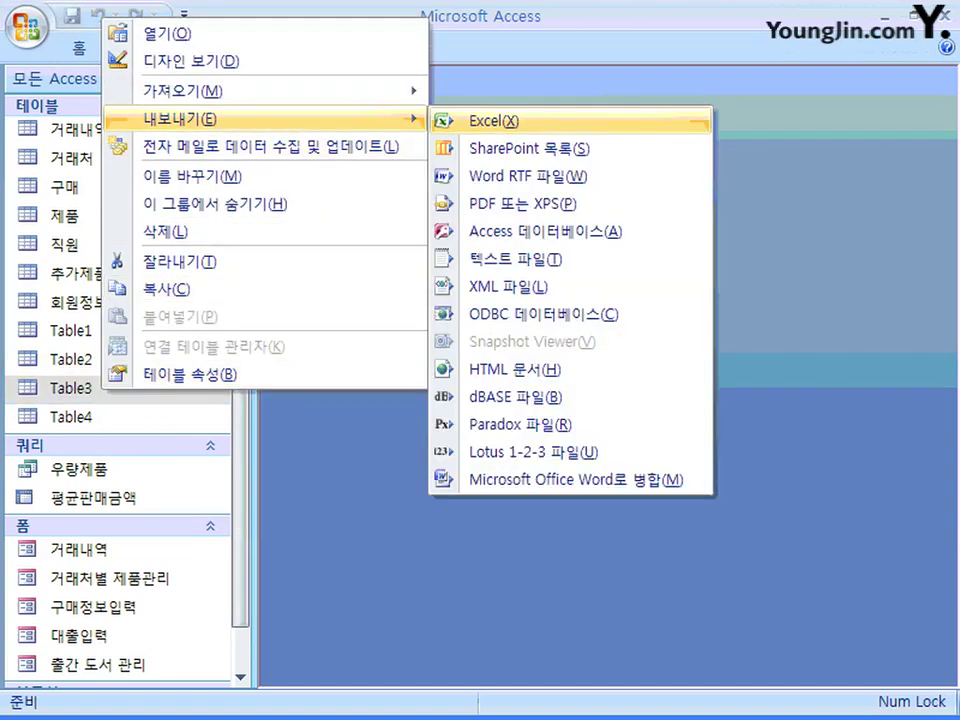
# Go through the individual export formats offered for Table3, from Excel to Word merge, and dismiss the list without exporting
pyautogui.press('Down')
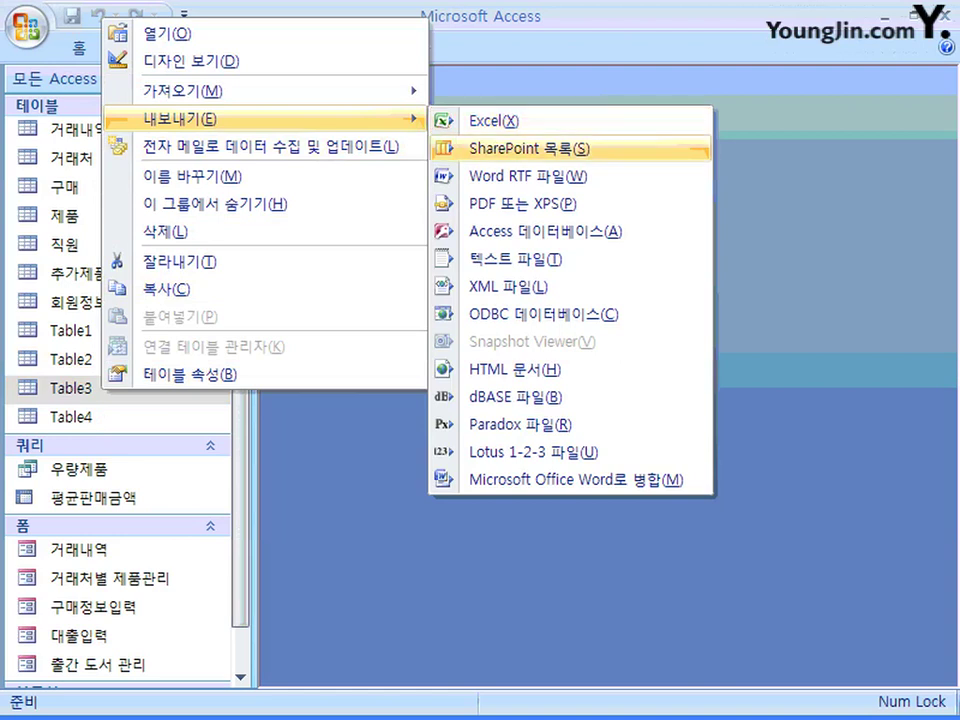
pyautogui.press('Down')
pyautogui.press('Down')
pyautogui.press('Down')
pyautogui.press('Down')
pyautogui.press('Down')
pyautogui.press('Down')
pyautogui.press('Up')
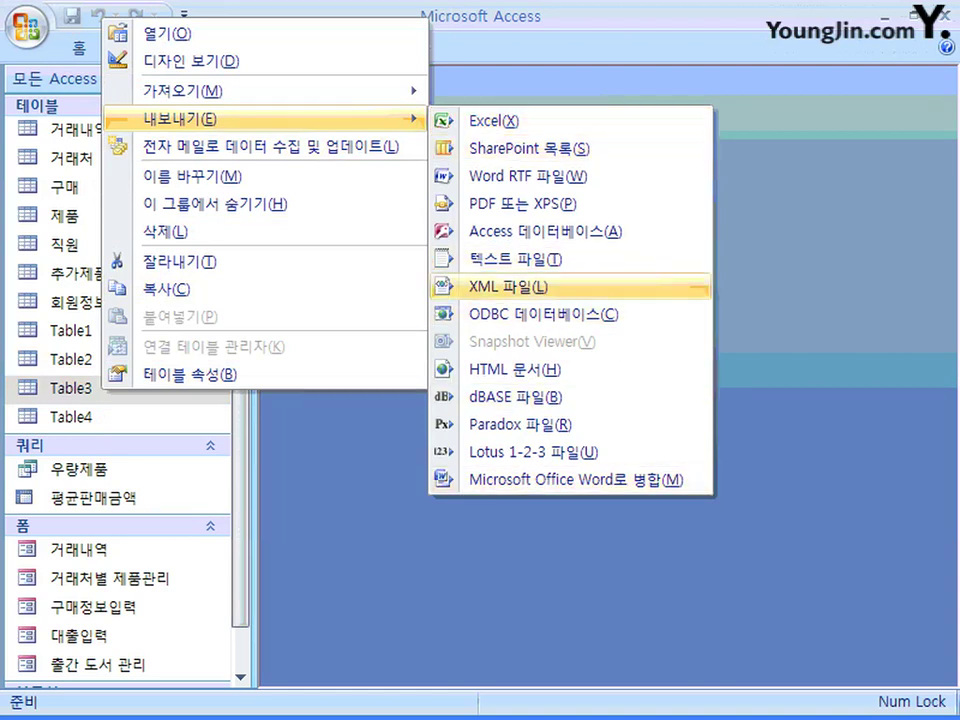
pyautogui.press('Up')
pyautogui.press('Up')
pyautogui.press('Up')
pyautogui.press('Up')
pyautogui.press('Up')
pyautogui.press('Up')
pyautogui.press('Down')
pyautogui.press('Down')
pyautogui.press('Down')
pyautogui.press('Down')
pyautogui.press('Down')
pyautogui.press('Down')
pyautogui.press('Down')
pyautogui.press('Down')
pyautogui.press('Down')
pyautogui.press('Down')
pyautogui.press('Down')
pyautogui.press('Down')
pyautogui.press('Down')
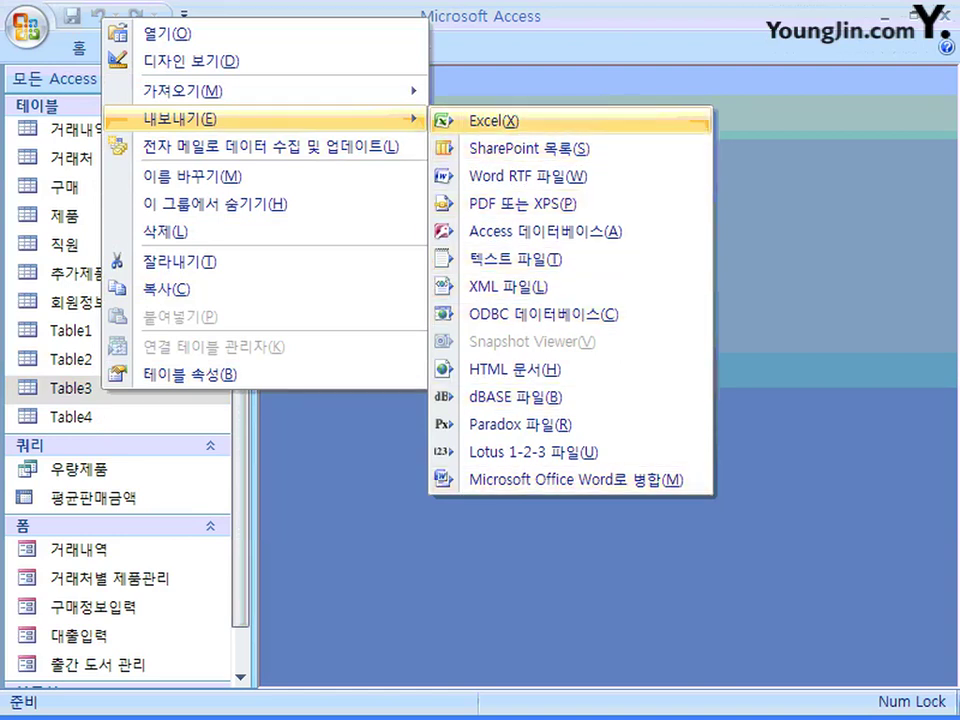
pyautogui.press('Down')
pyautogui.press('Down')
pyautogui.press('Down')
pyautogui.press('Down')
pyautogui.press('Down')
pyautogui.press('Down')
pyautogui.press('Escape')
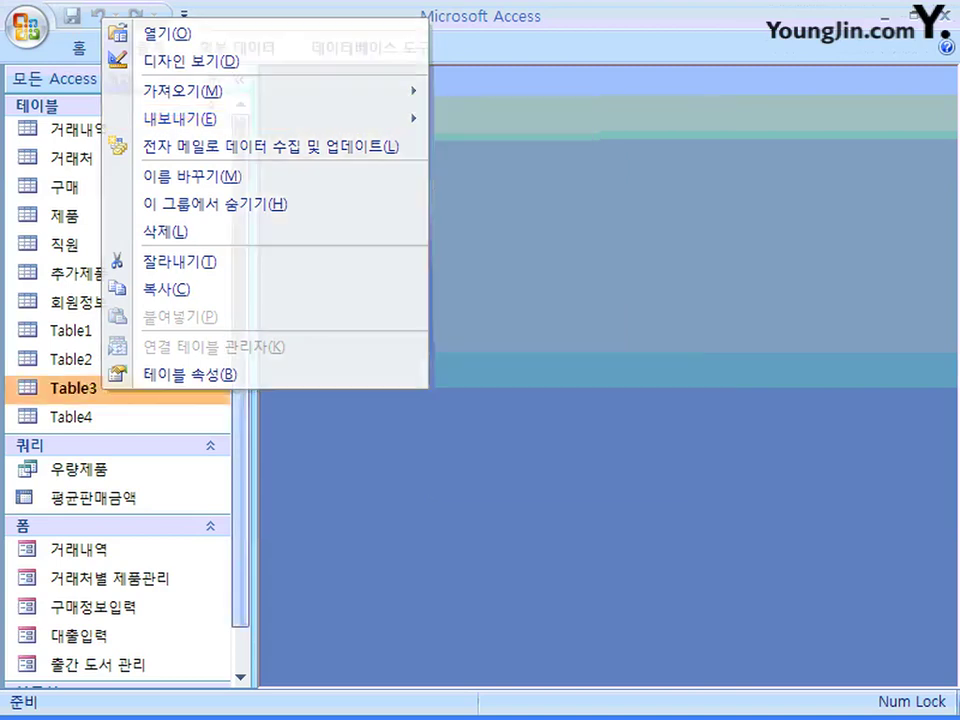
pyautogui.press('Escape')
# Review the export formats available for the 우량제품 query and dismiss the list without exporting
pyautogui.click(114, 461)
pyautogui.rightClick(114, 461)
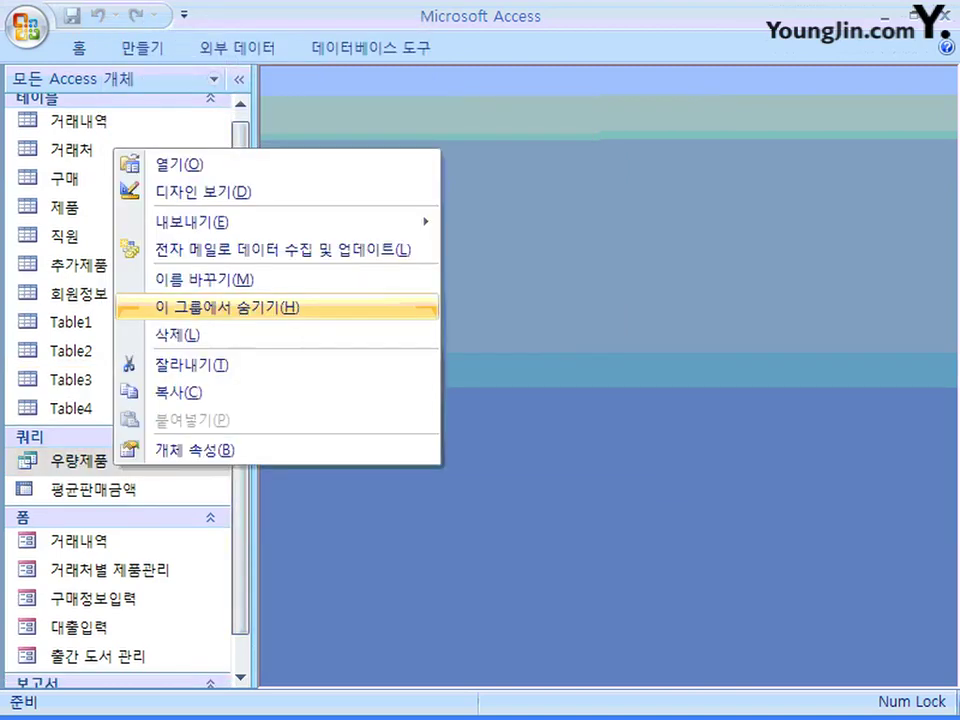
pyautogui.moveTo(276, 222)
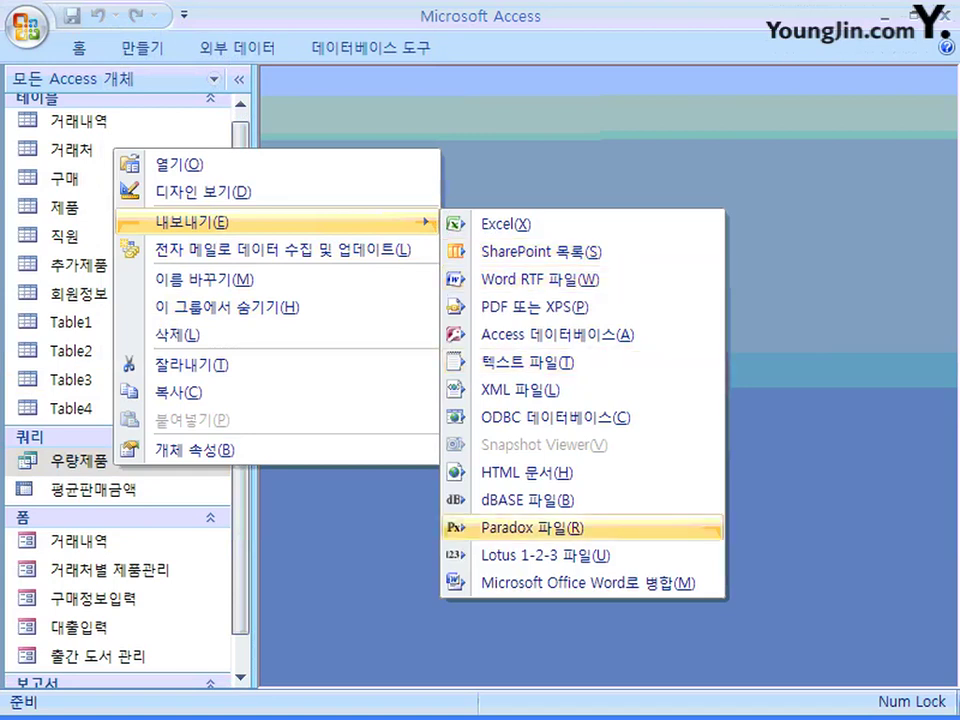
pyautogui.press('Escape')
# Review which export formats are available for the 거래내역 form and leave the list without exporting
pyautogui.scroll(-1, 117, 400)
pyautogui.click(143, 505)
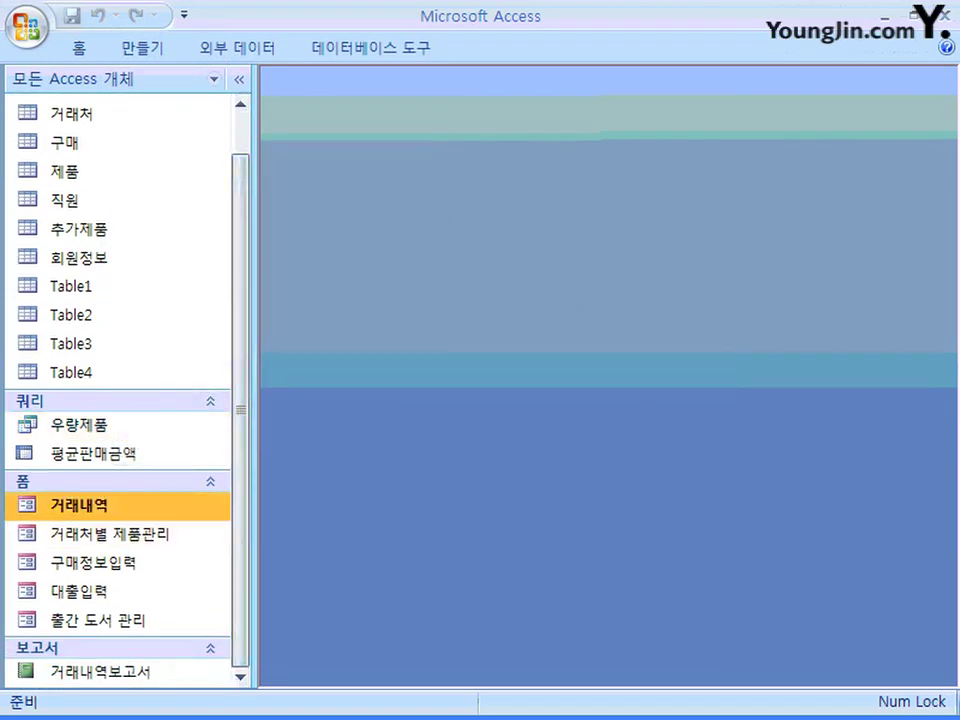
pyautogui.rightClick(143, 505)
pyautogui.moveTo(250, 289)
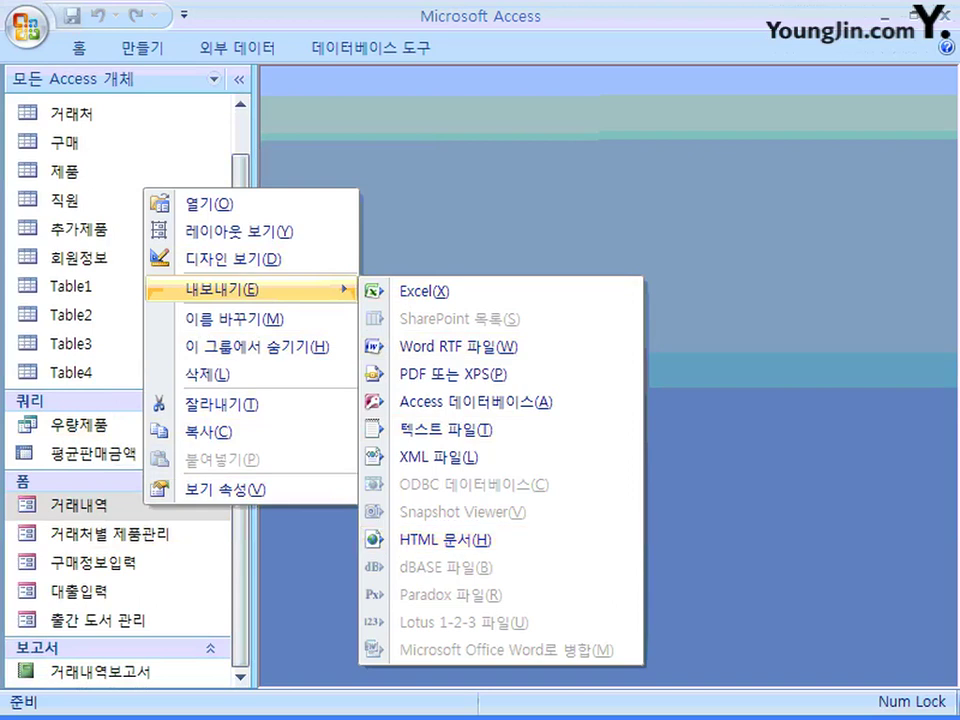
pyautogui.press('Escape')
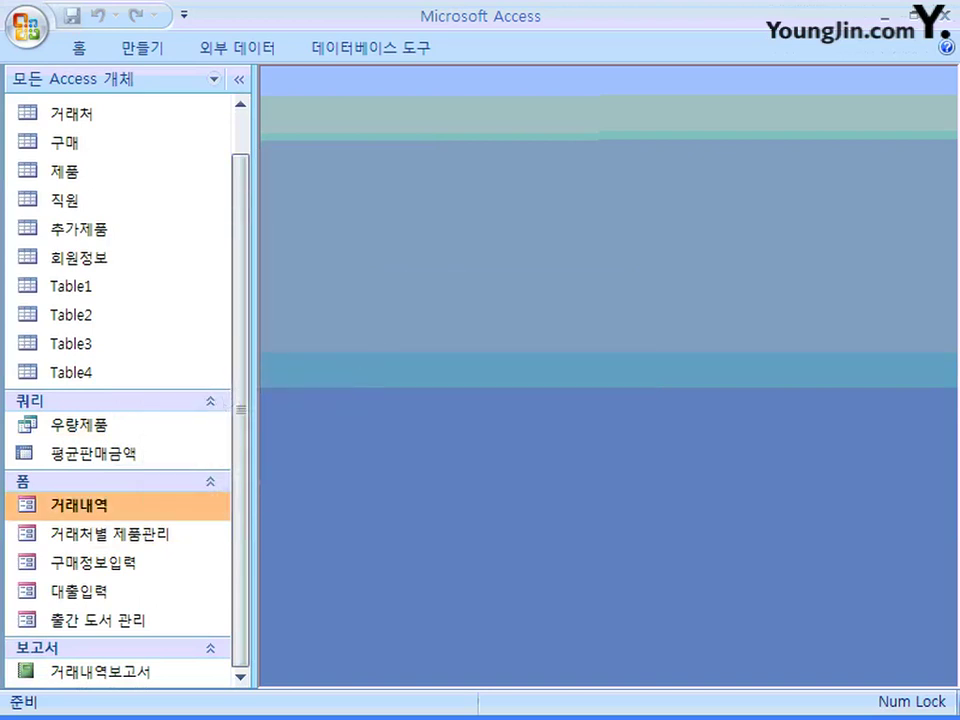